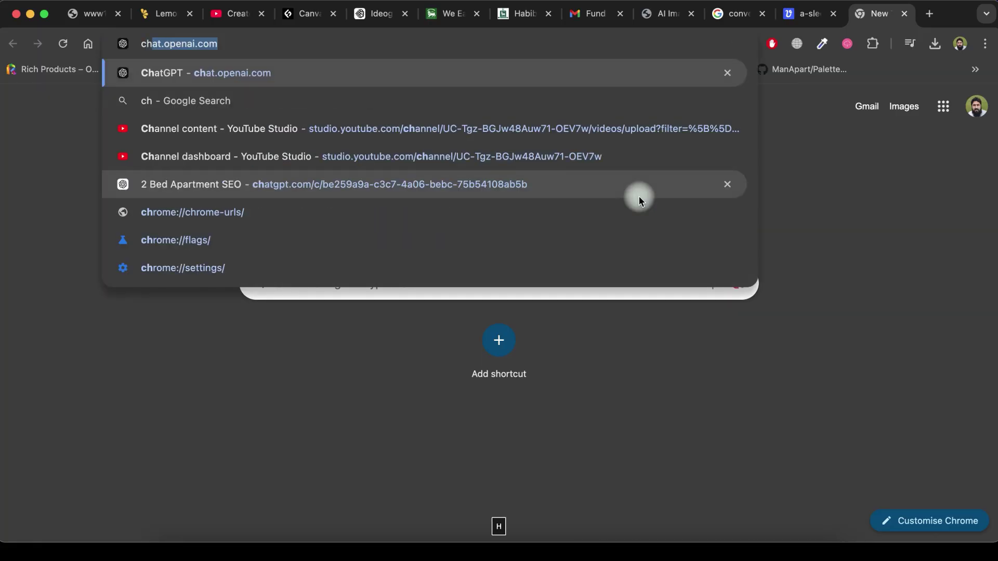
- Ask ChatGPT for a detailed logo prompt for Gadgets Focus and gadgetsfocus.com
key("Return")
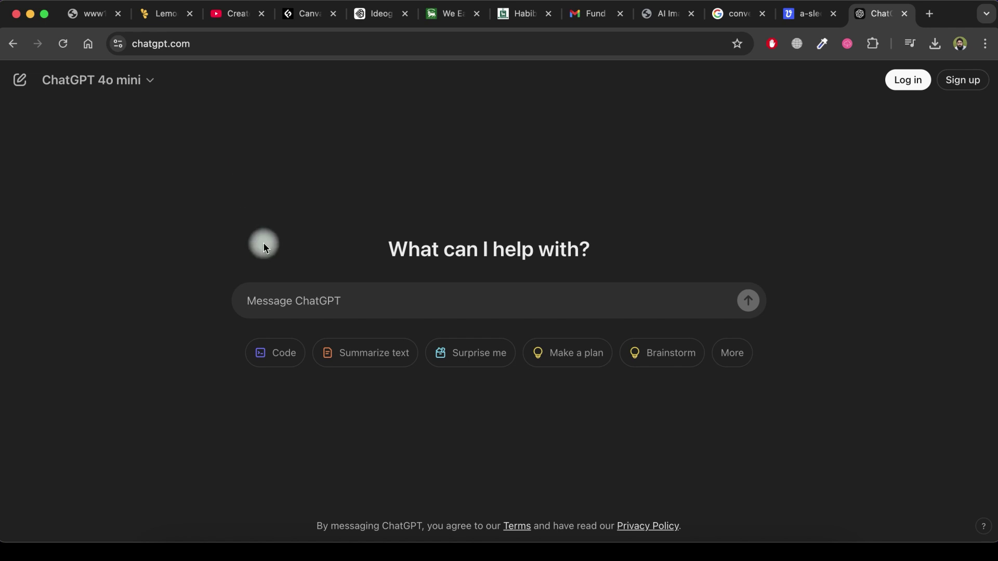
left_click(289, 299)
type("write prompt for a logo creation. brand name is \"Gadgets Focus\". brand website is 'gadgetsfocus.com'. This website is about \"Your go-to hub for AI, web development, app development tutorials, graphics design insights, and the latest in gadgets information. Stay ahead in the dynamic world of technology with our expert-guided content.\"")
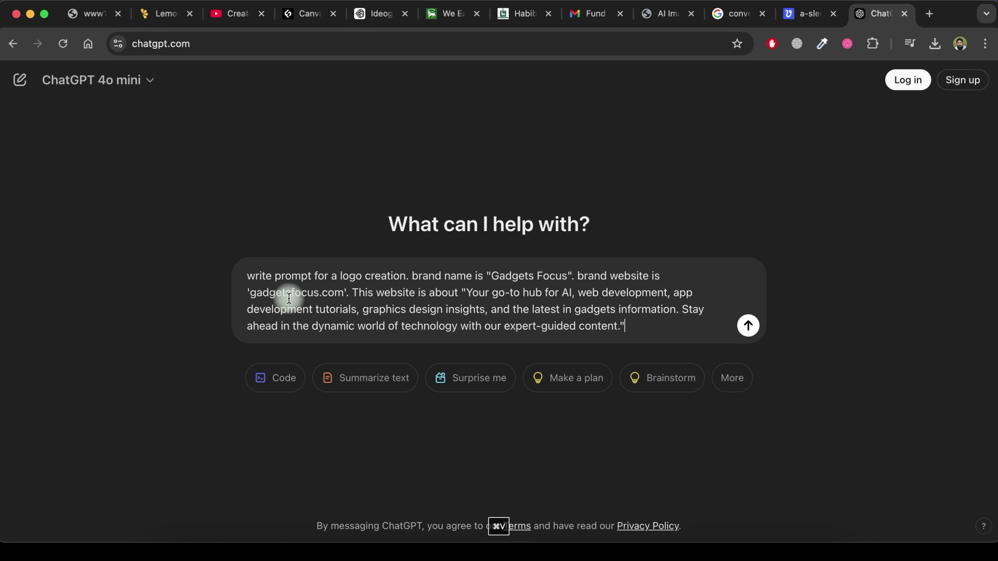
double_click(250, 276)
left_click_drag(290, 277, 522, 353)
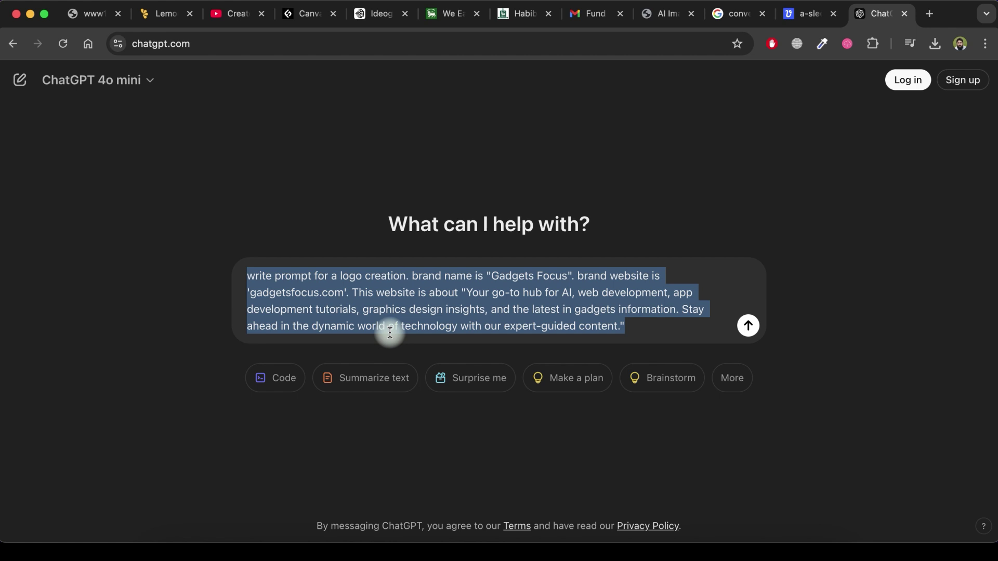
left_click(752, 332)
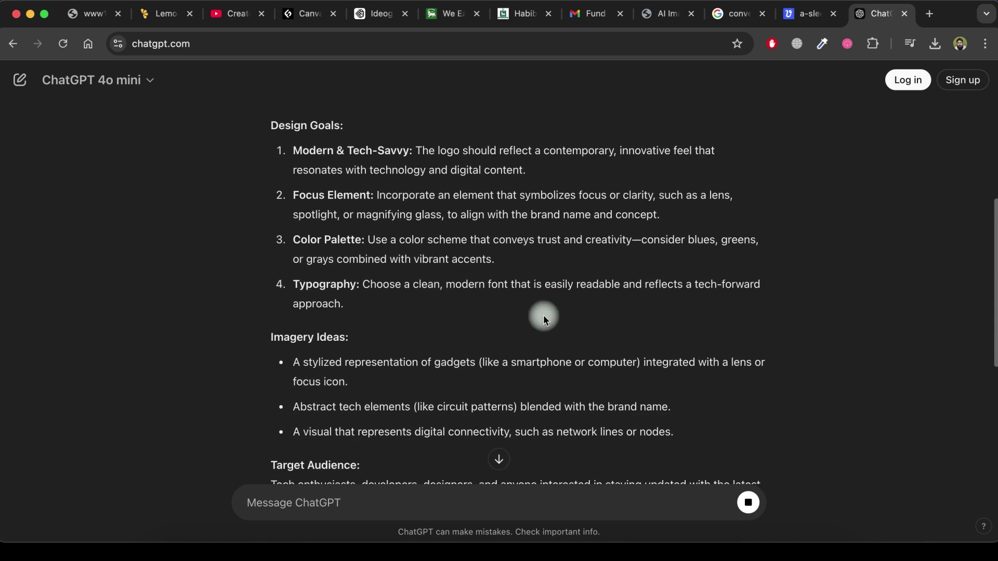
- Select ChatGPT's generated logo-design prompt to copy it
scroll(397, 338, "up", 10)
scroll(397, 338, "down", 10)
left_click_drag(459, 397, 316, 312)
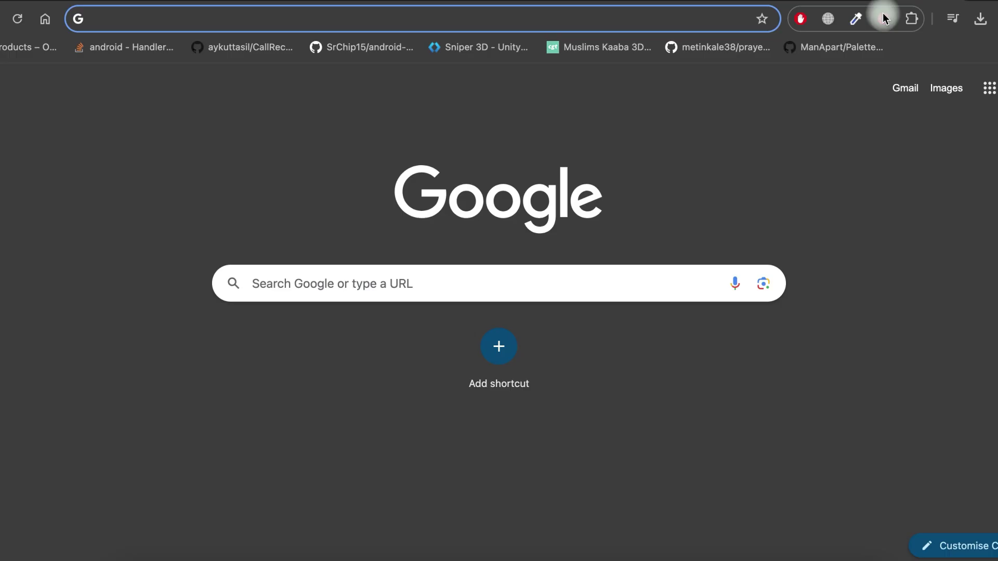
- Open ideogram.ai and paste the Gadgets Focus logo brief as the prompt
type("ideogram.ai")
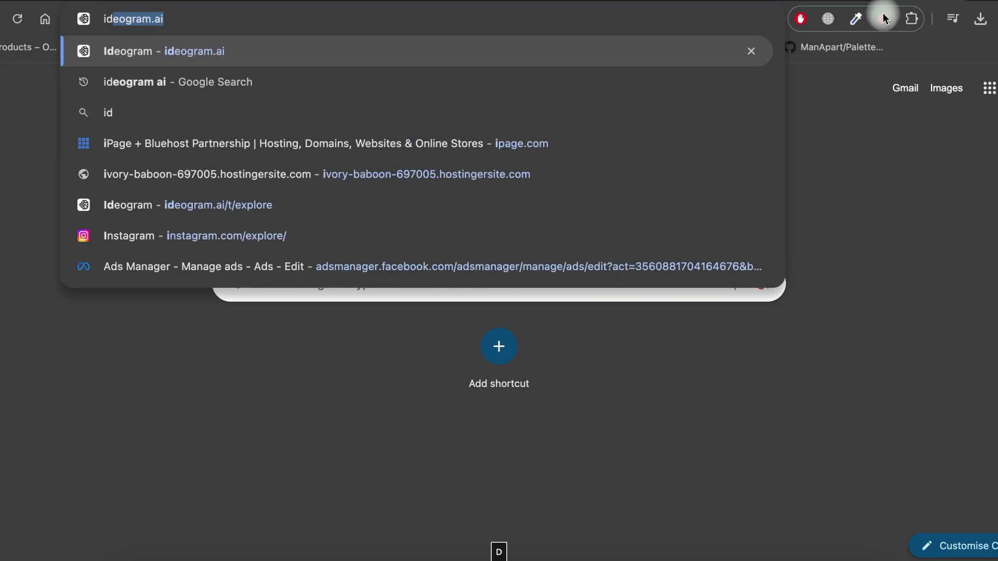
key("Right")
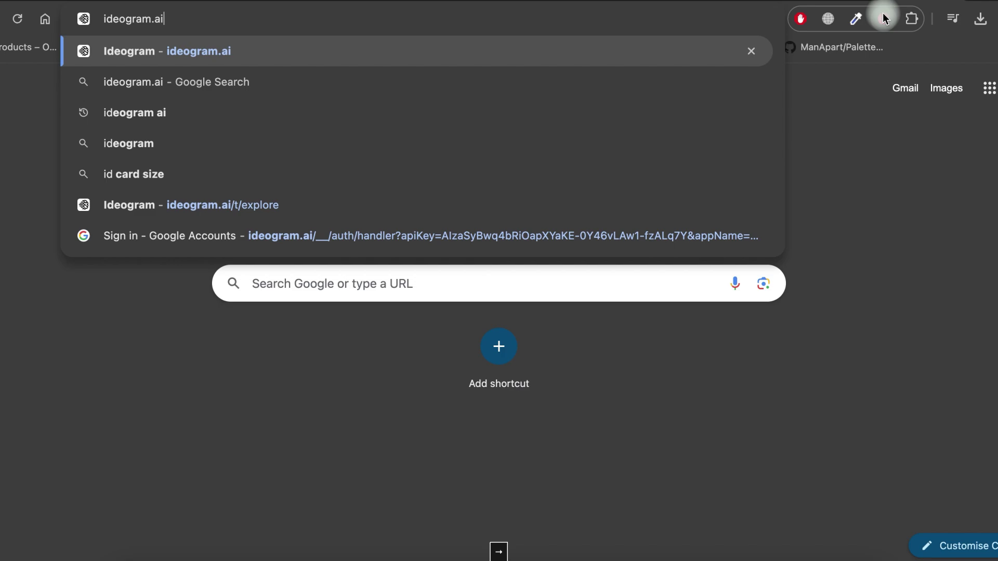
key("Return")
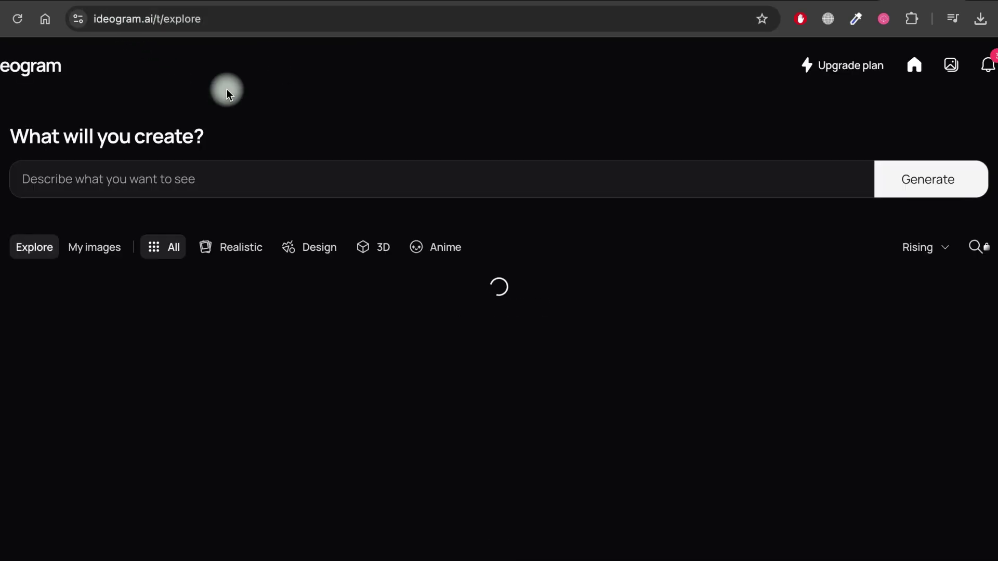
key("ctrl+v")
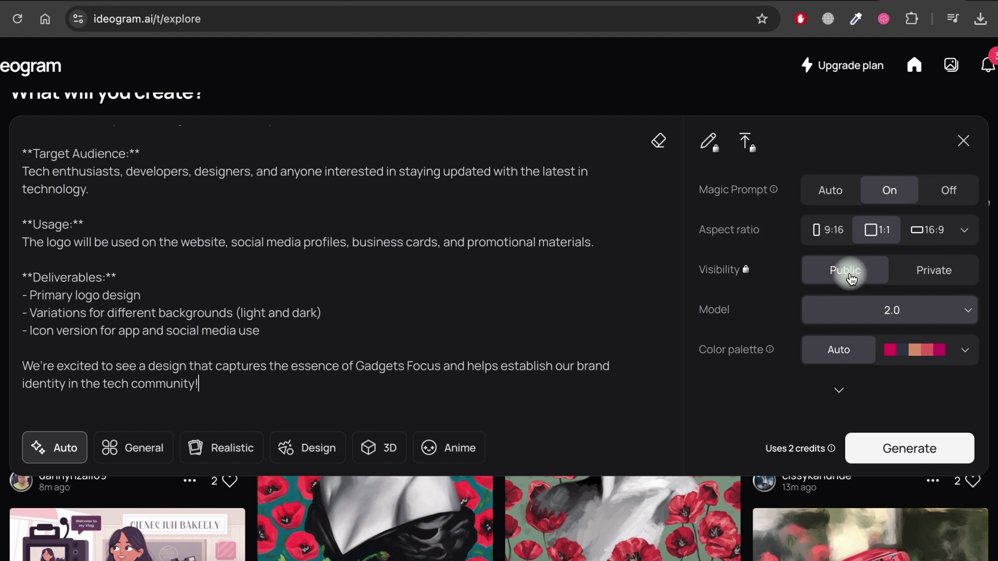
- Keep model 2.0 and the Auto colour palette, then generate the logo images
left_click(911, 308)
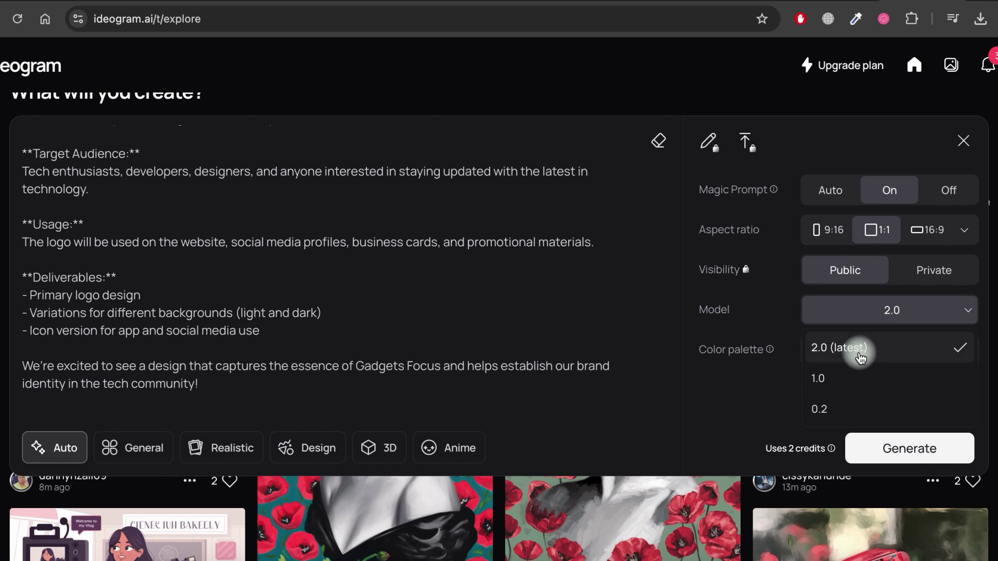
left_click(861, 355)
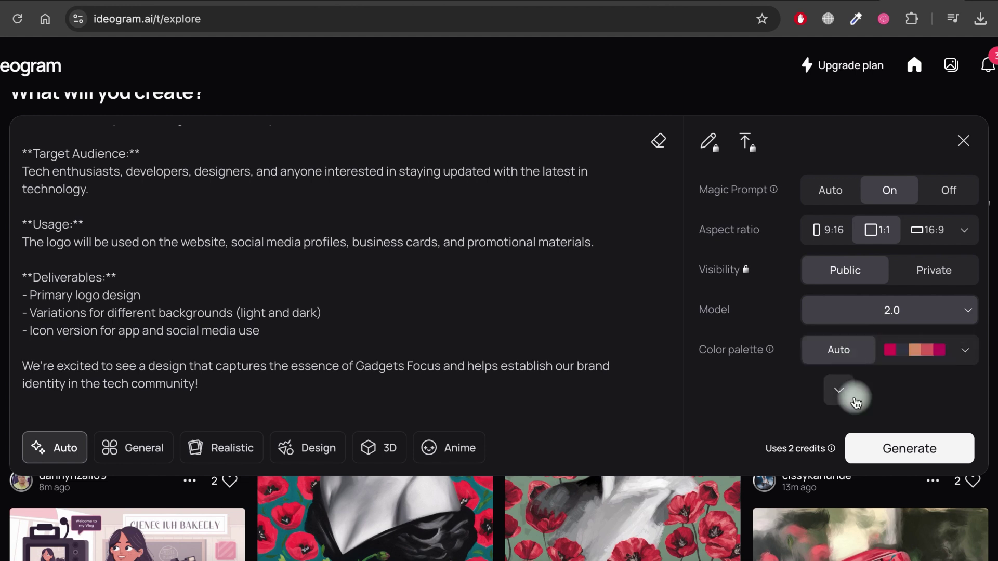
left_click(966, 354)
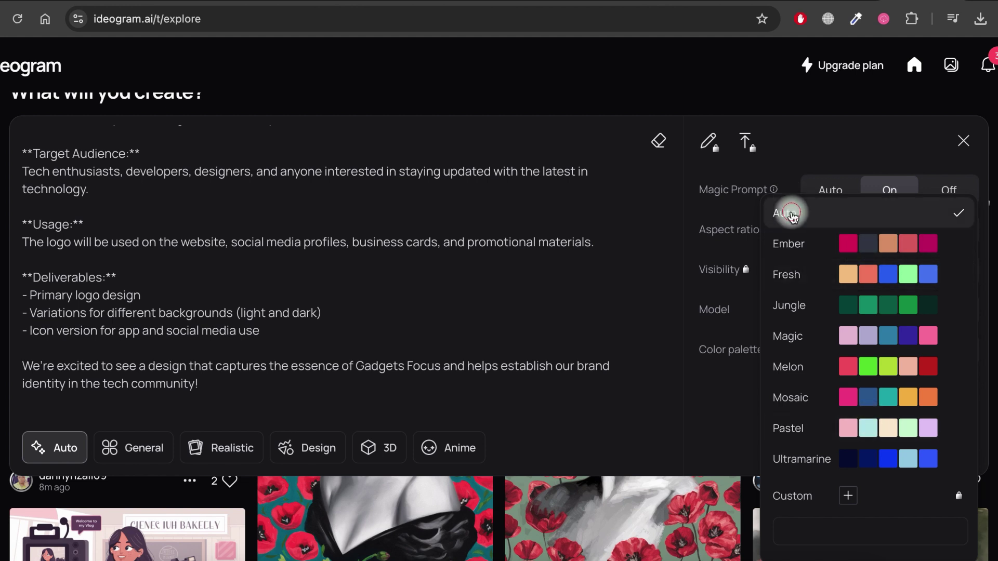
left_click(736, 459)
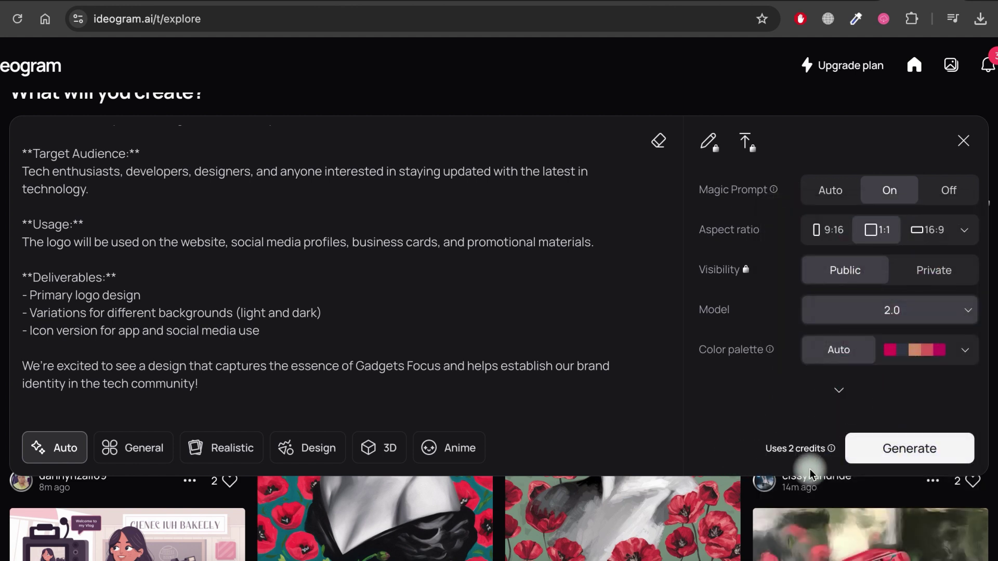
left_click(842, 393)
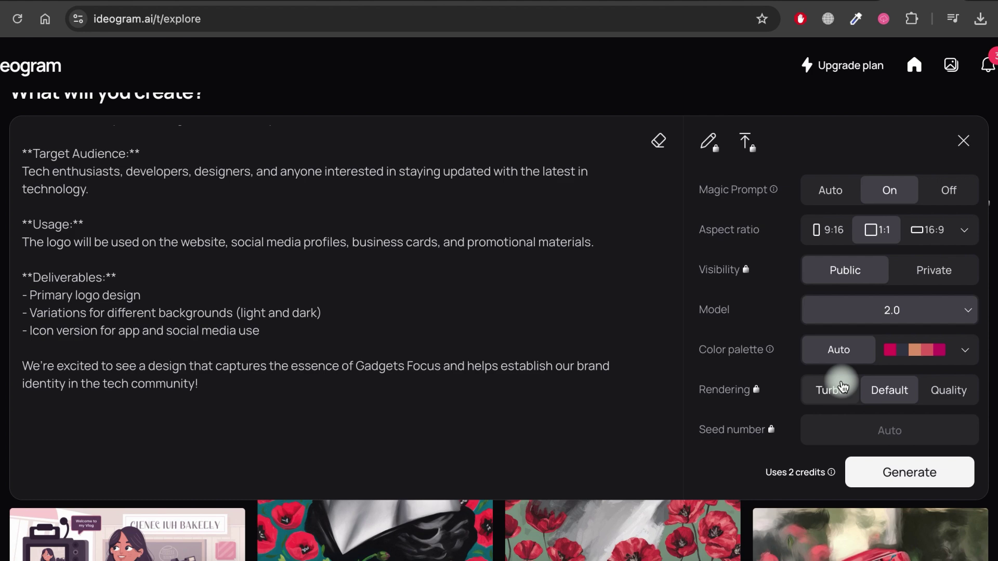
scroll(838, 382, "down", 1)
scroll(853, 404, "down", 2)
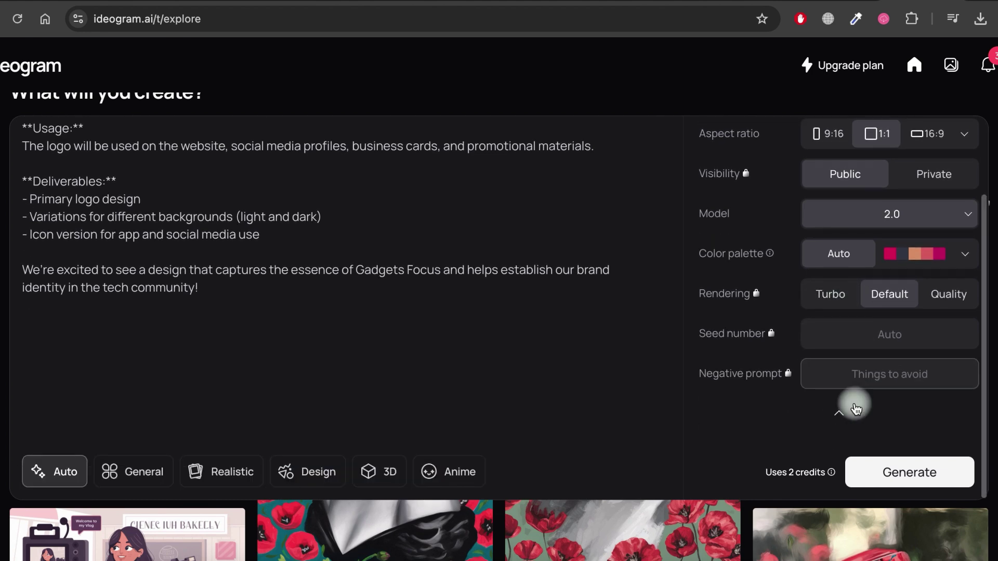
left_click(897, 482)
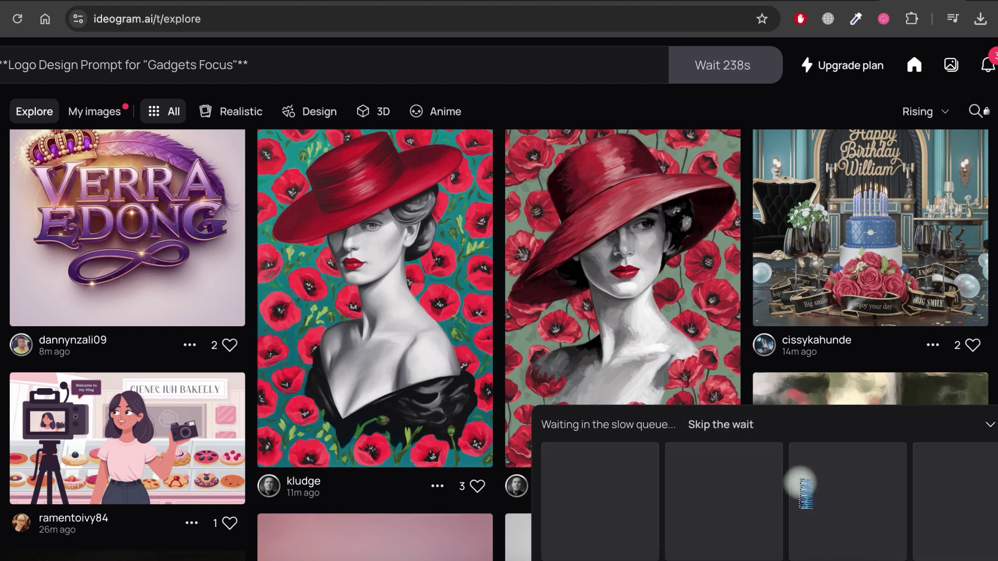
- Download the navy-background Gadgets Focus logo from My images as a JPEG
left_click(658, 437)
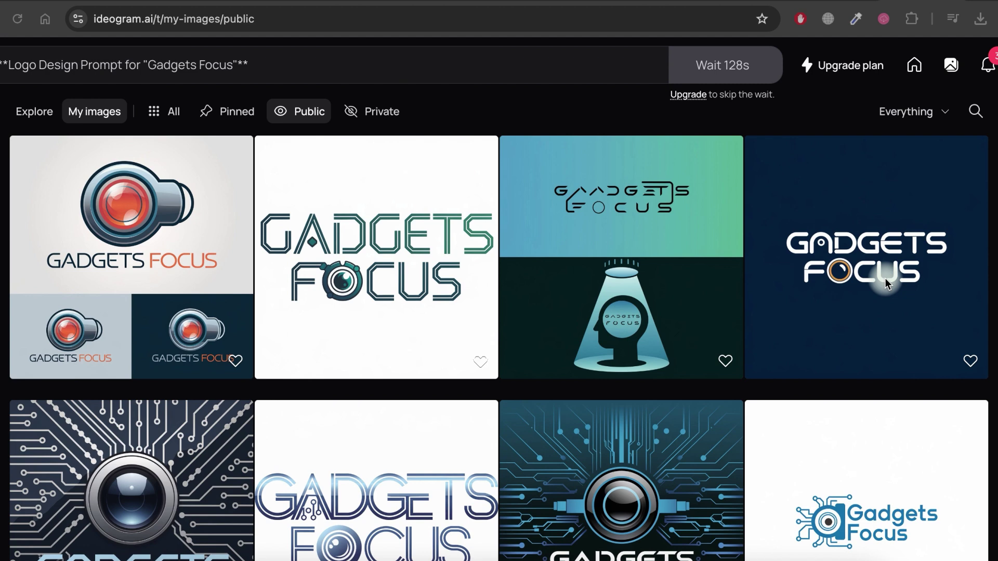
left_click(882, 283)
left_click(956, 126)
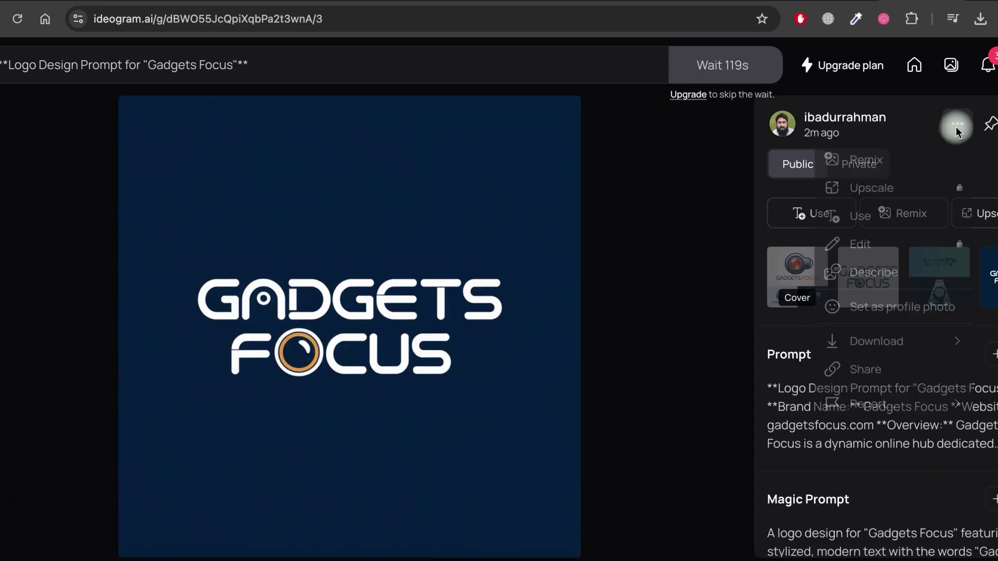
mouse_move(886, 362)
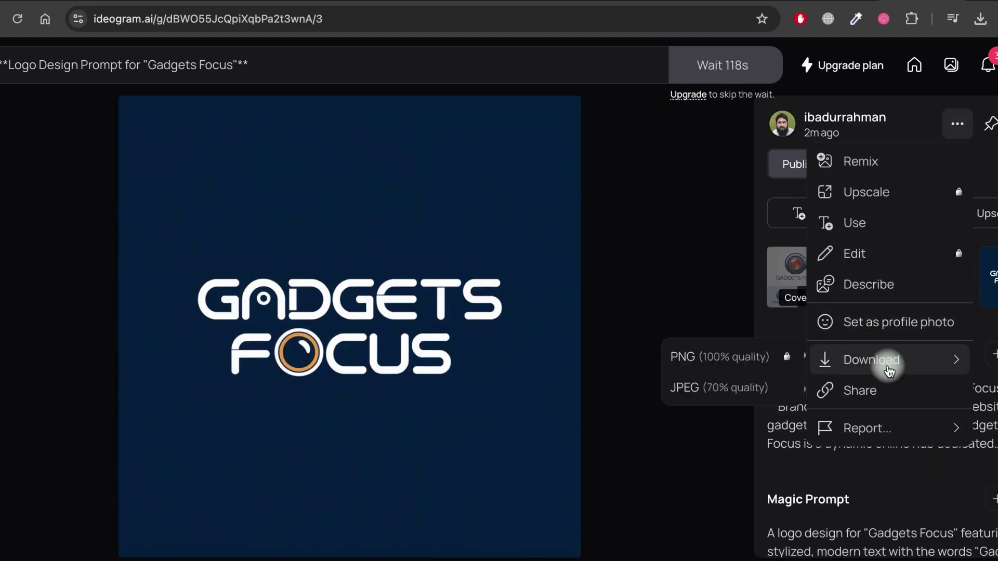
left_click(721, 393)
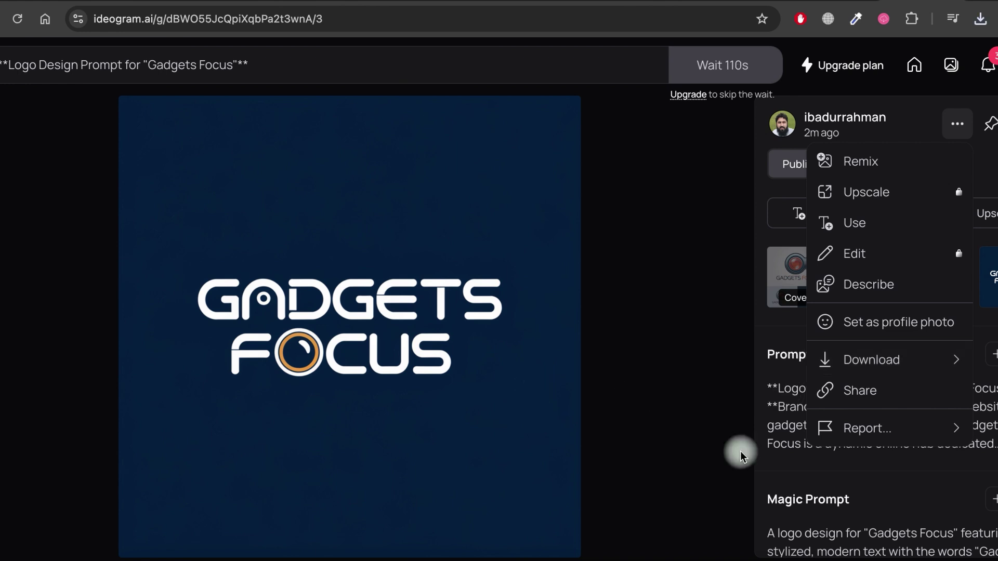
- Open the downloaded logo JPEG from Chrome's downloads to check it, then close it
left_click(981, 31)
left_click(856, 100)
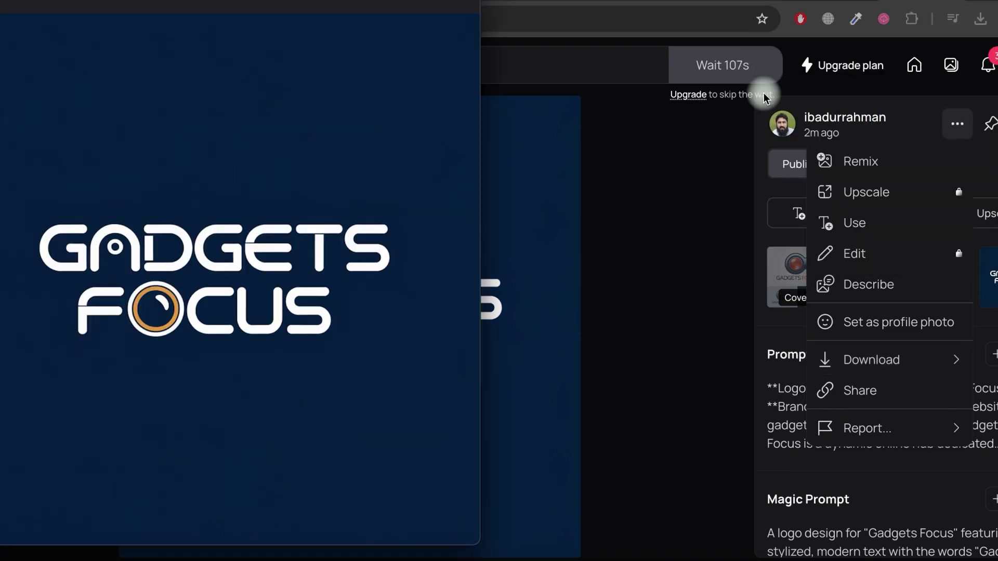
key("Escape")
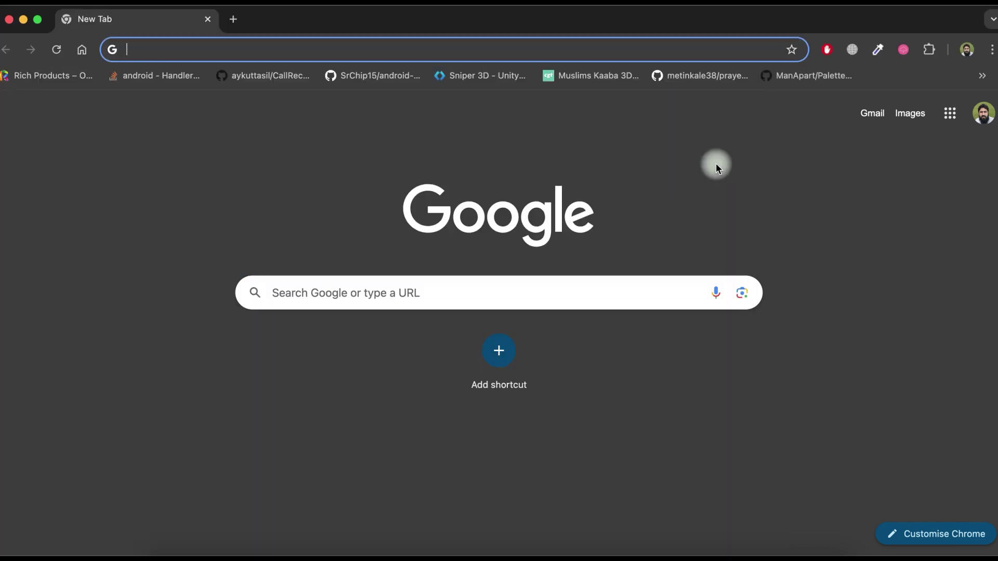
- Upload the Gadgets Focus logo JPEG to canva.com from the downloads folder
type("can")
key("Return")
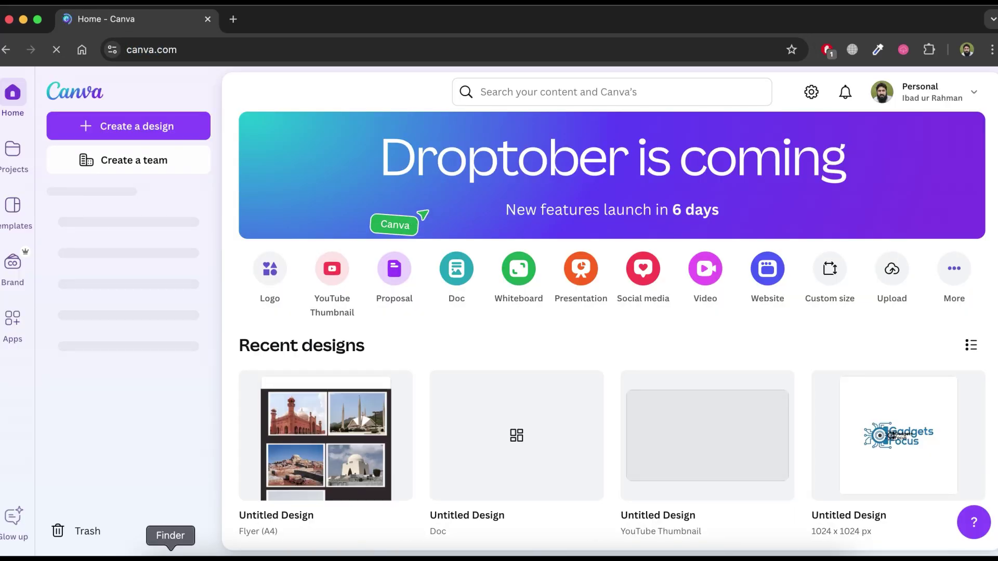
left_click(170, 553)
left_click_drag(337, 78, 762, 237)
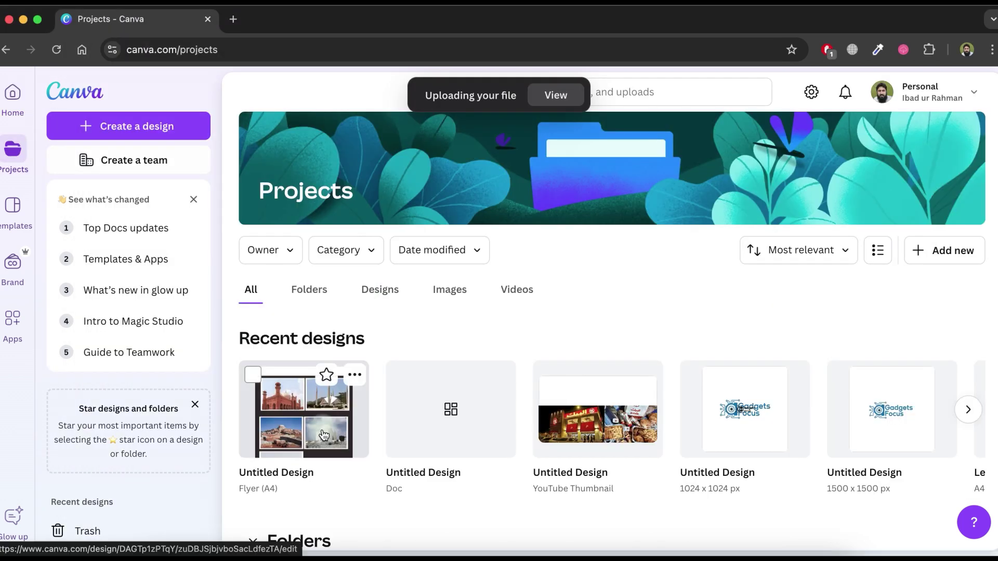
- Use the uploaded Gadgets Focus image in a new 1024 × 1024 px design
left_click(554, 95)
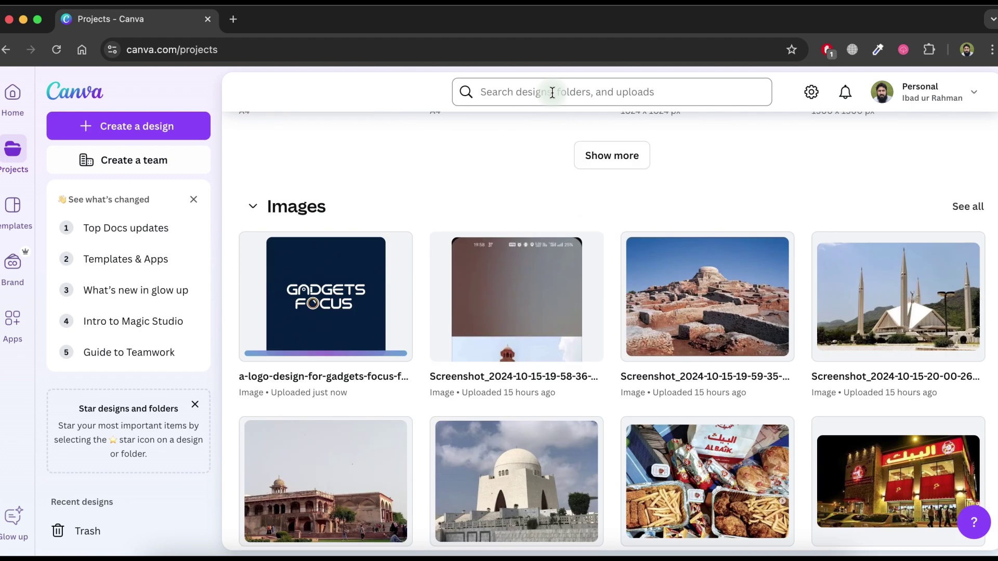
left_click(331, 304)
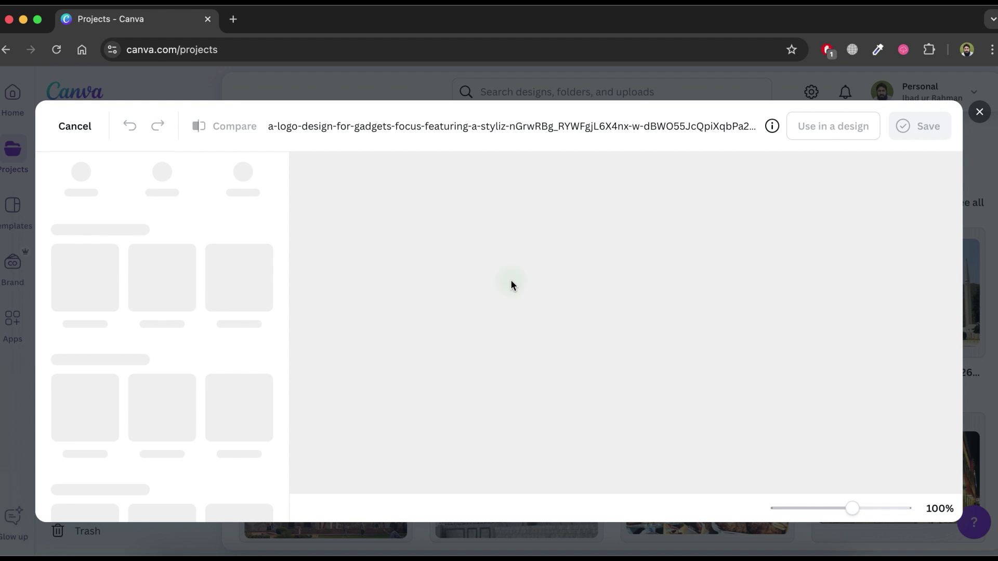
left_click(834, 130)
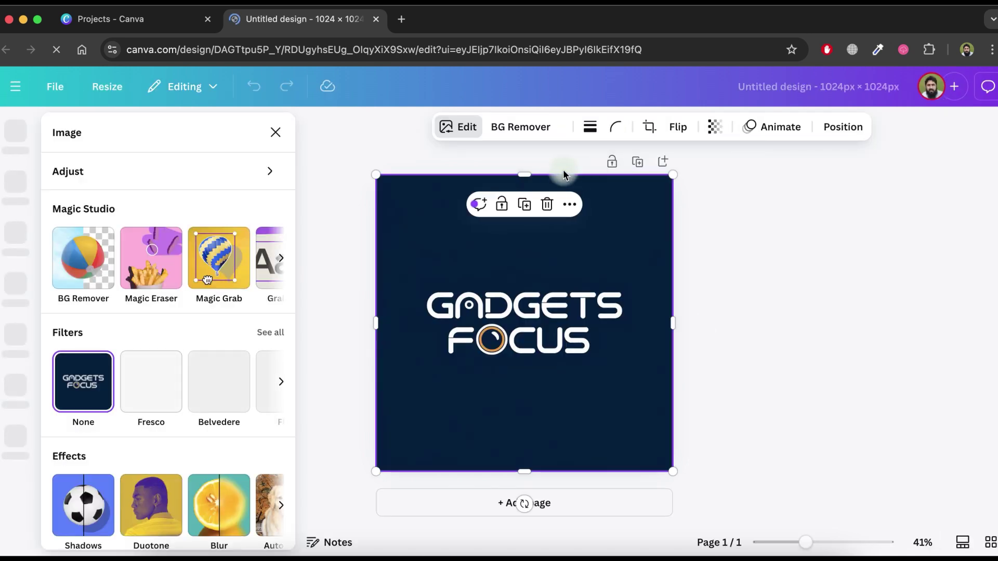
left_click(454, 129)
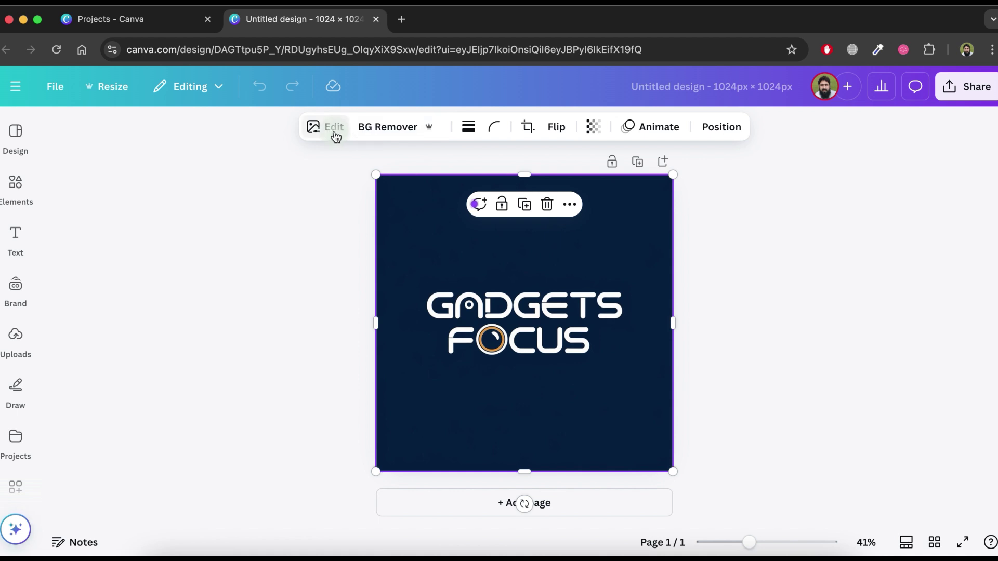
left_click(335, 128)
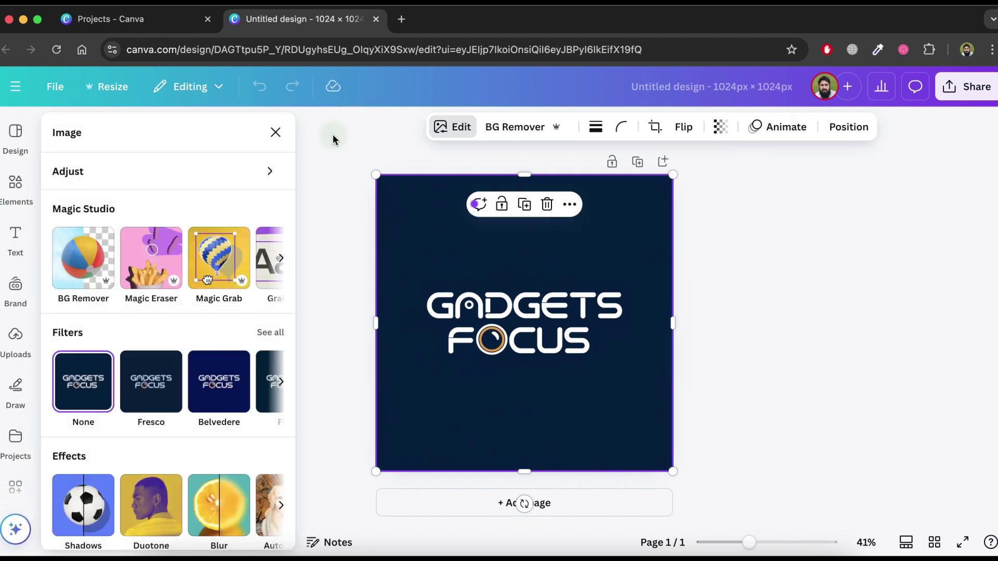
left_click(282, 265)
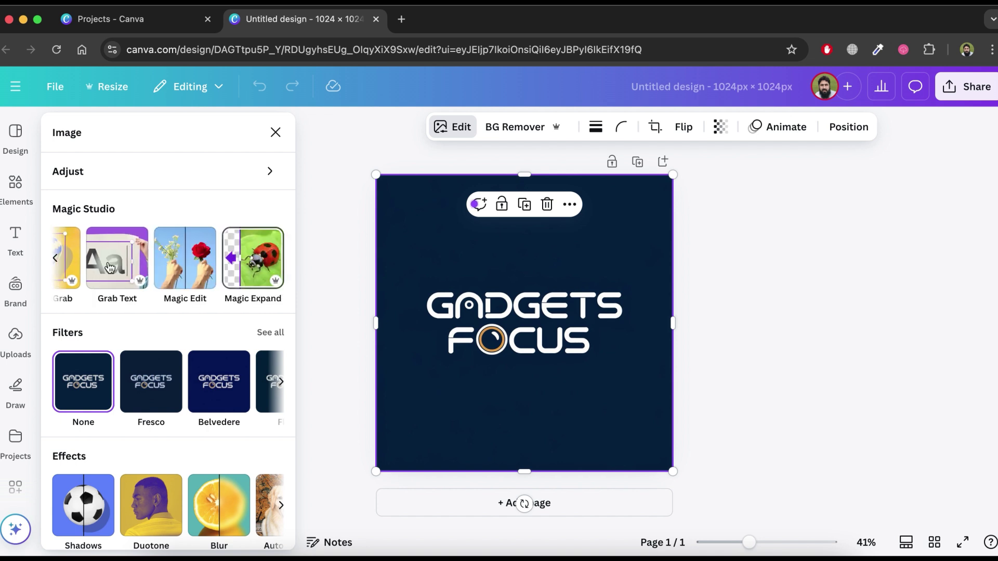
left_click(57, 262)
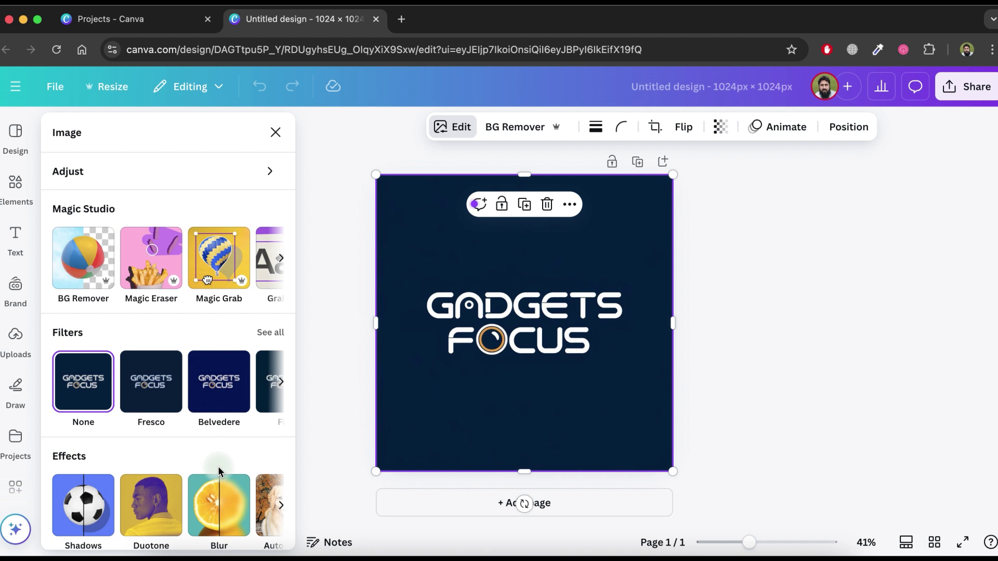
scroll(217, 470, "down", 3)
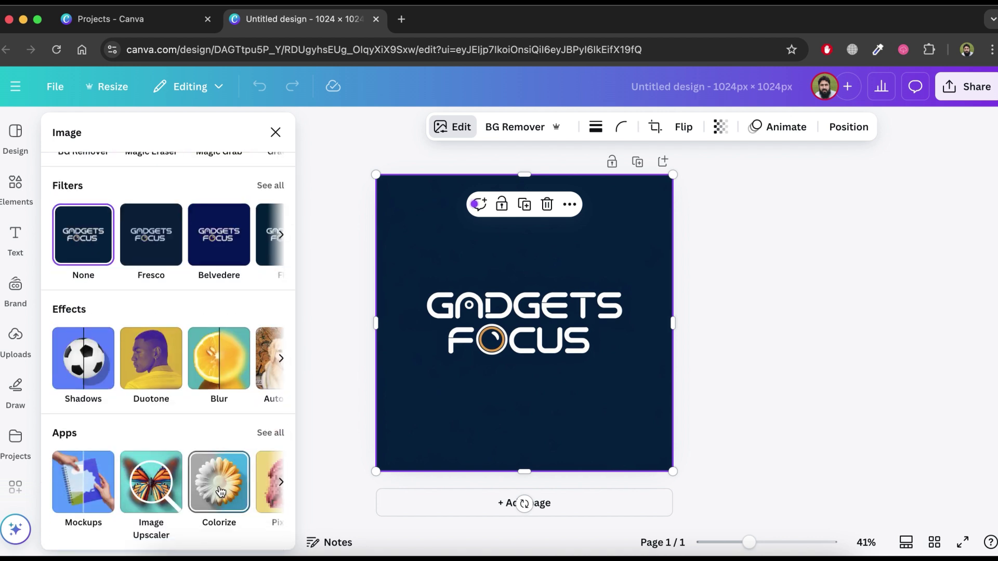
- Upscale the logo image at 4x with the Image Upscaler app
left_click(160, 489)
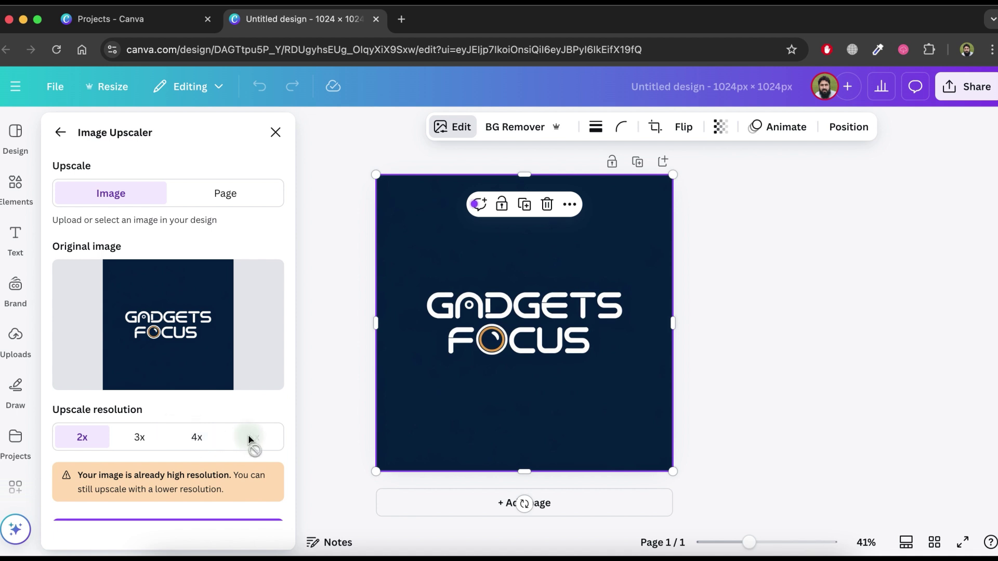
left_click(197, 437)
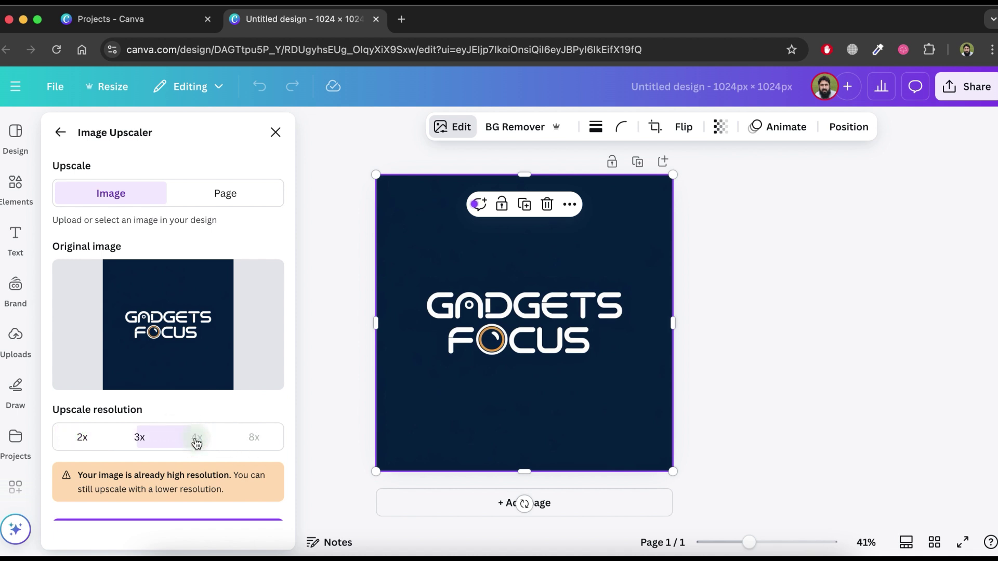
scroll(197, 442, "down", 2)
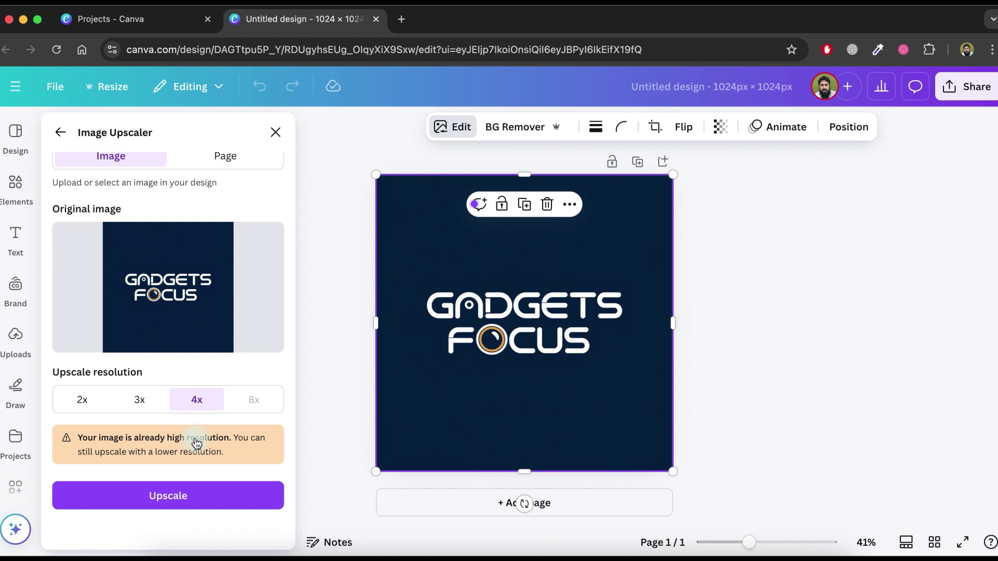
left_click(179, 496)
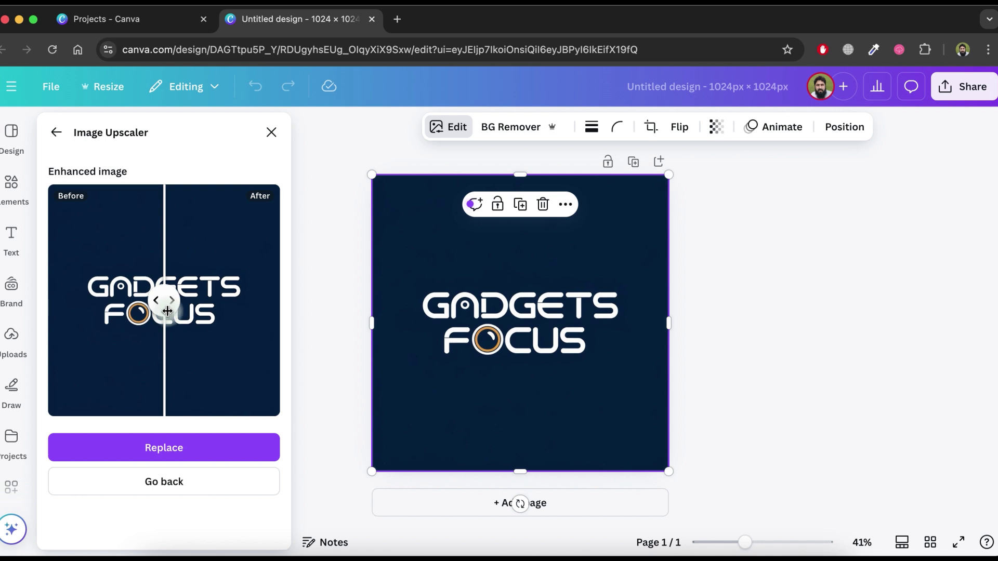
- Compare the before/after views and replace the logo with the upscaled version
left_click_drag(165, 309, 164, 335)
left_click(164, 447)
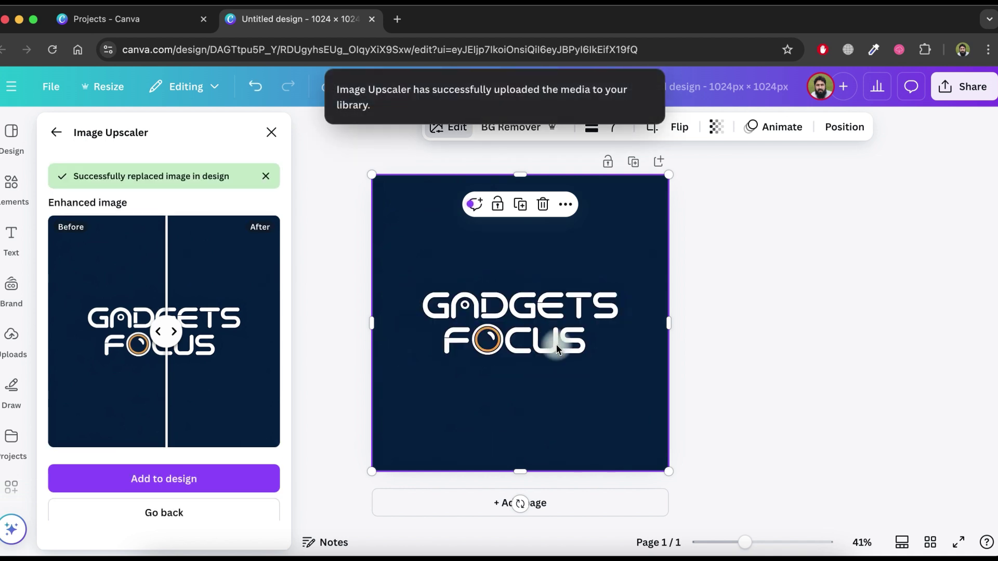
scroll(557, 344, "up", 10)
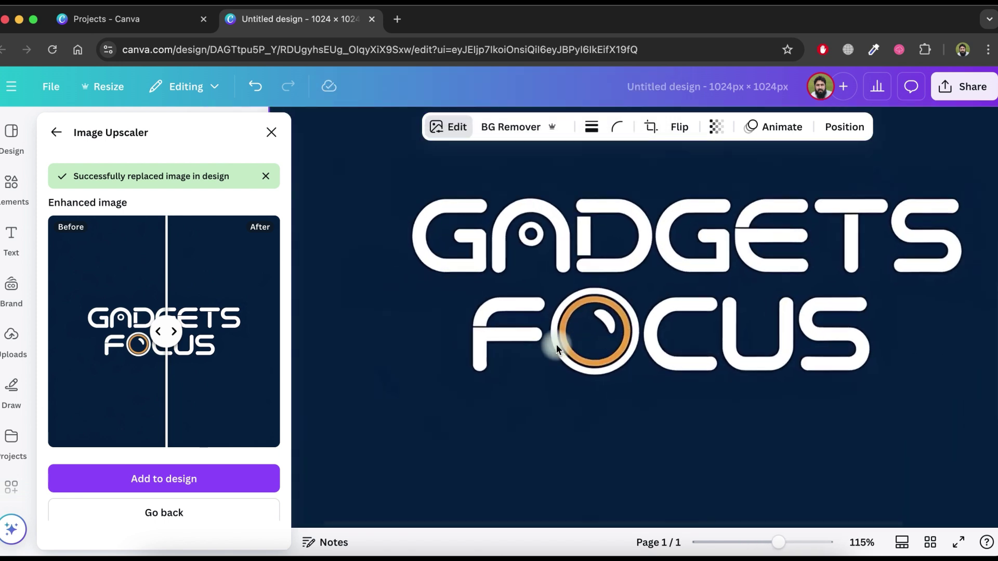
scroll(557, 345, "up", 2)
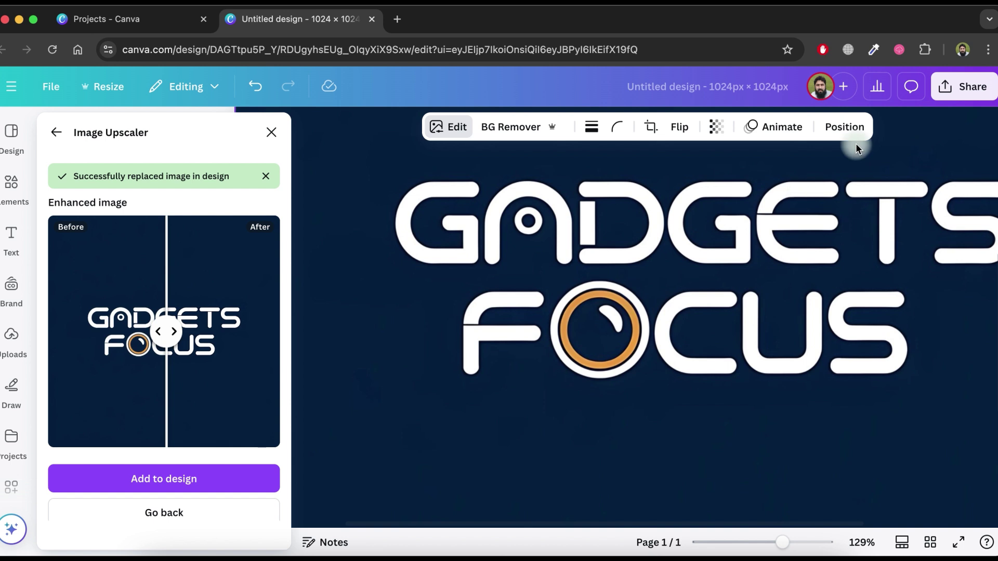
- Export the design as a PNG at 3.125x (3,200 × 3,200 px) and open the file
left_click(953, 90)
left_click(755, 372)
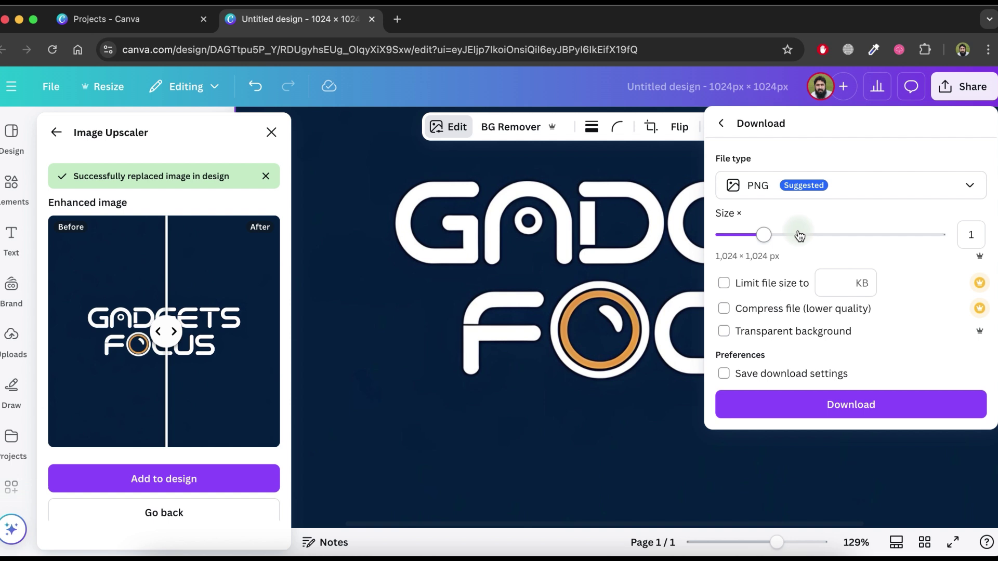
left_click(847, 236)
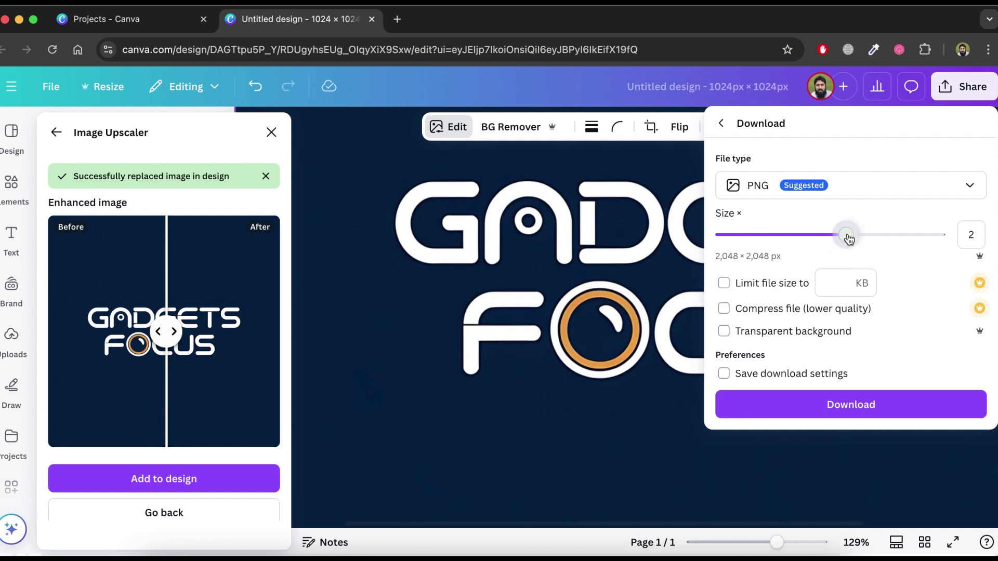
left_click(899, 235)
left_click(922, 237)
left_click(939, 237)
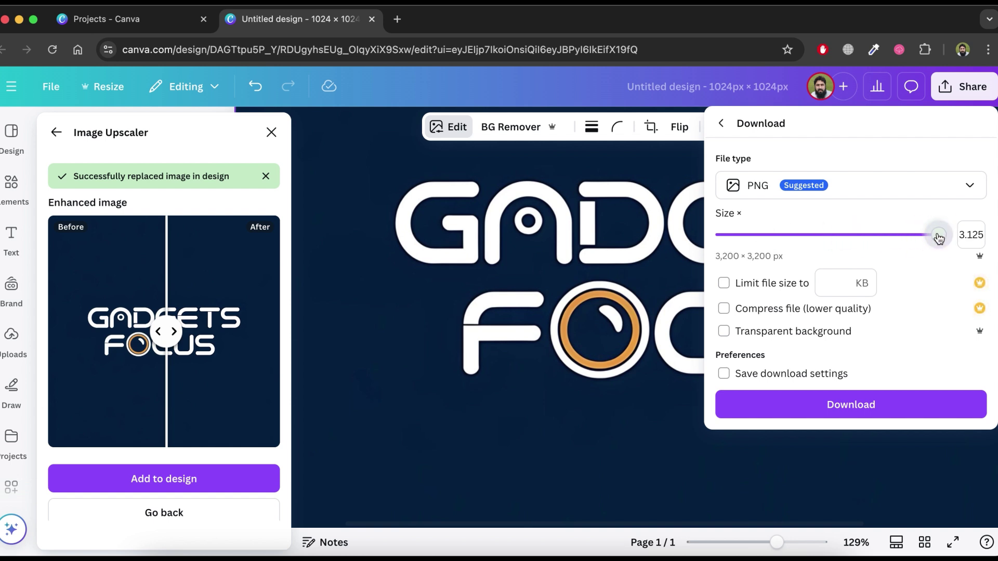
left_click(794, 406)
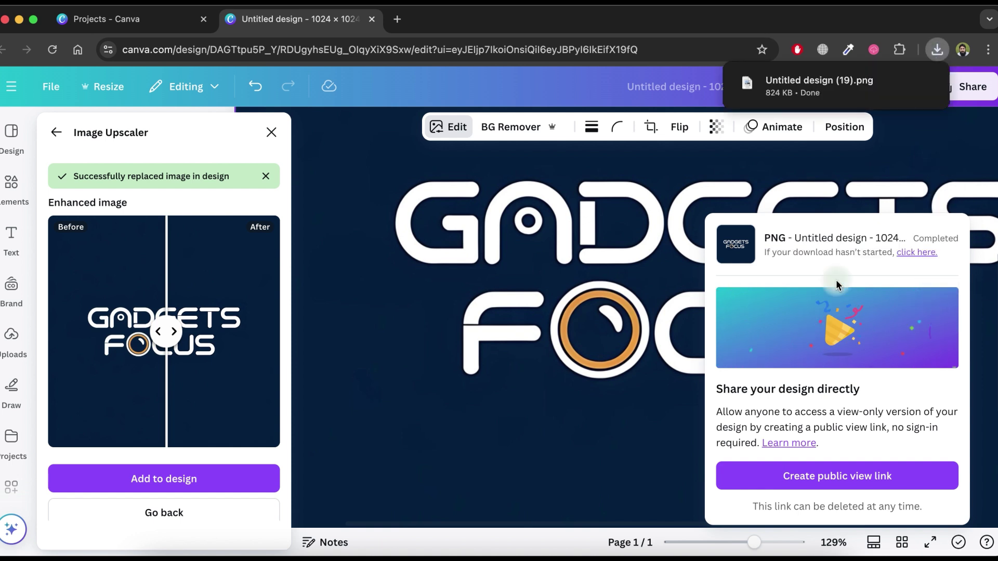
left_click(867, 87)
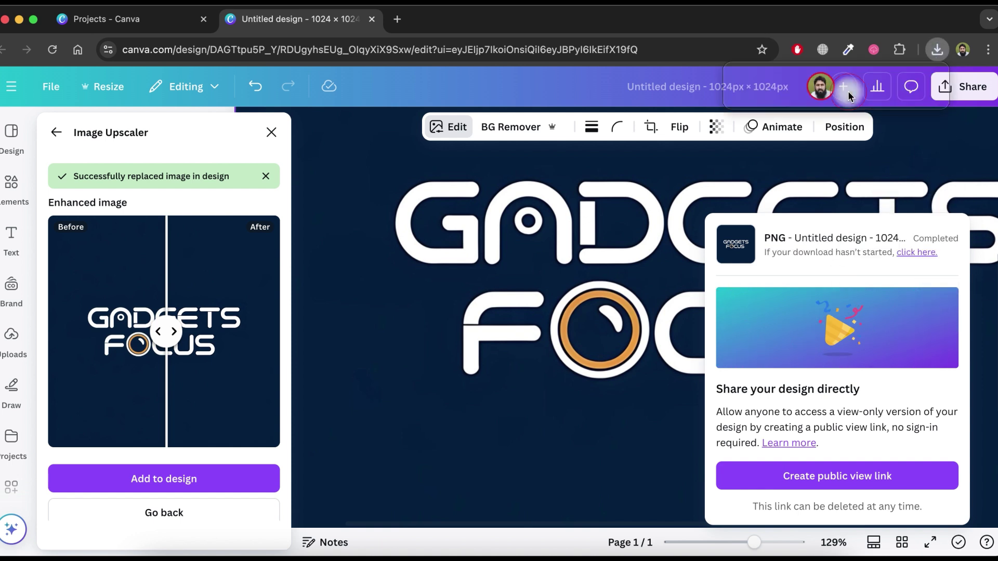